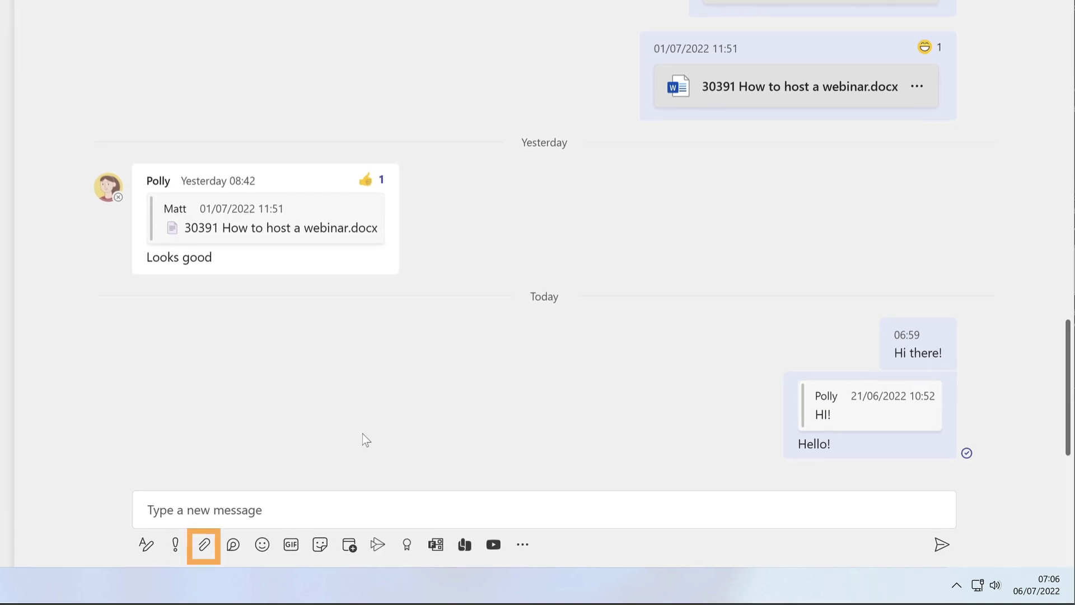
- Attach Coaching Day.pdf and Coaching Day.pptx from OneDrive to a new chat message and send it
left_click(257, 508)
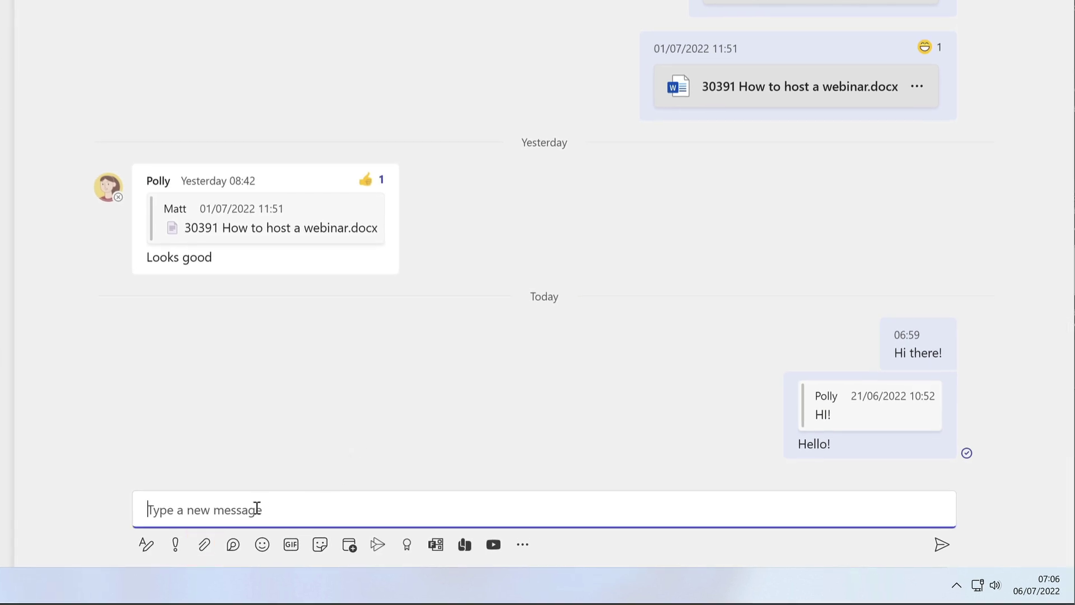
left_click(204, 546)
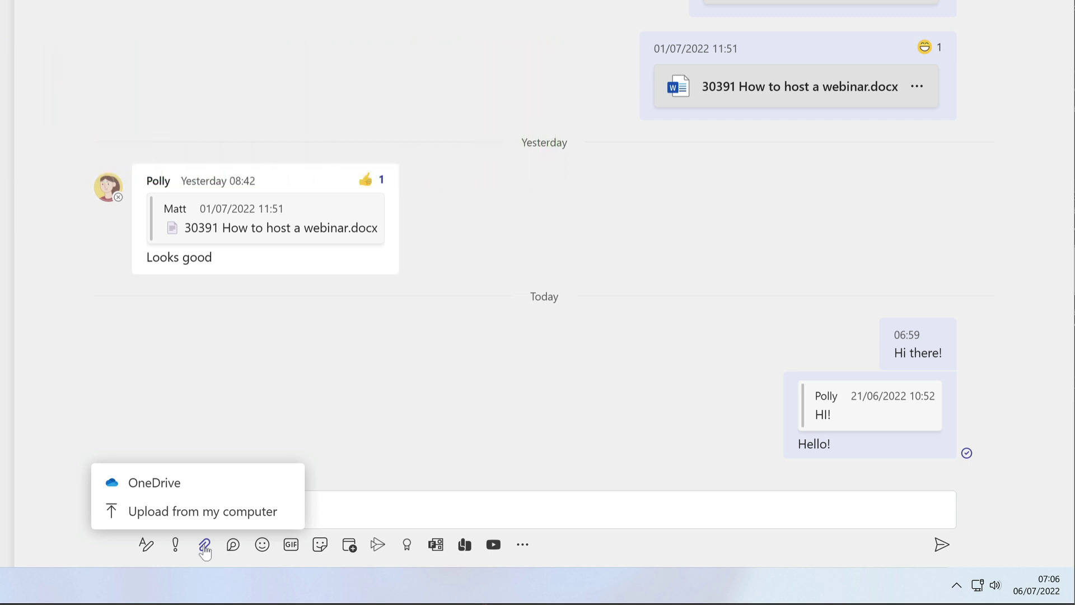
left_click(229, 484)
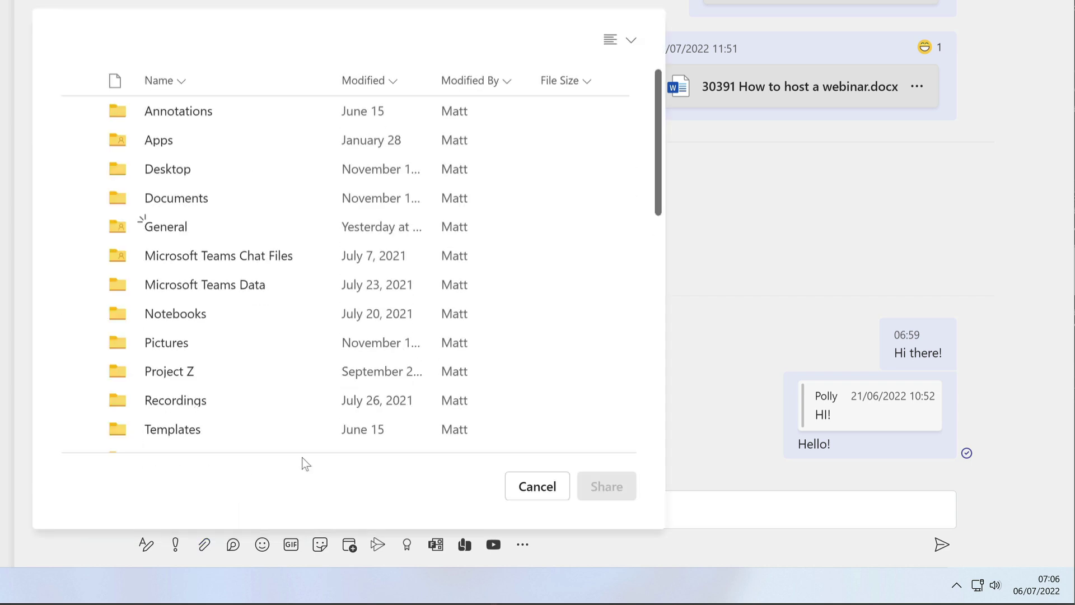
left_click_drag(657, 89, 645, 205)
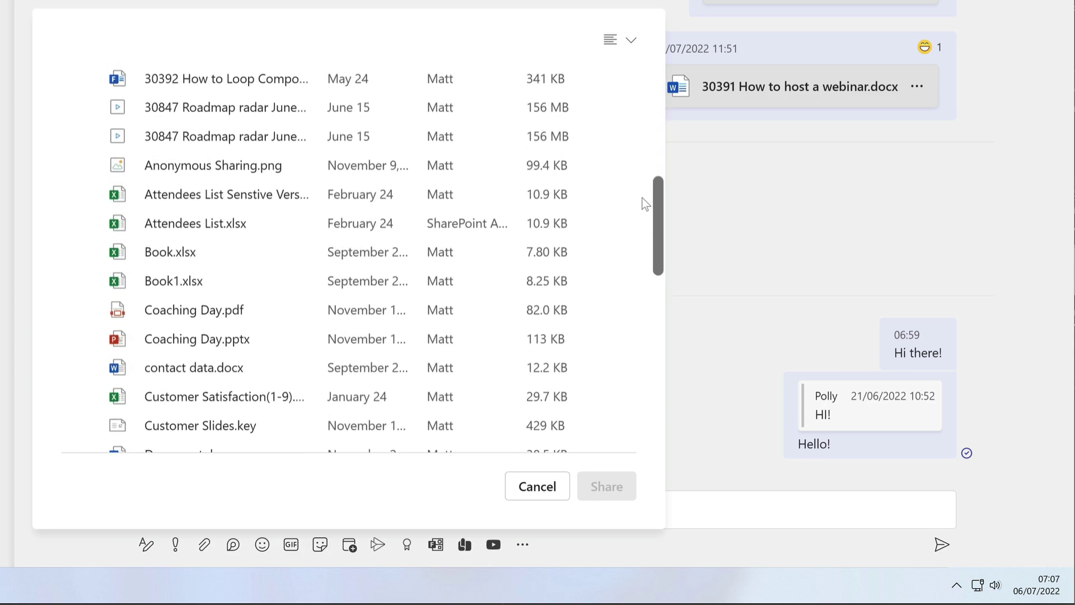
left_click(275, 340)
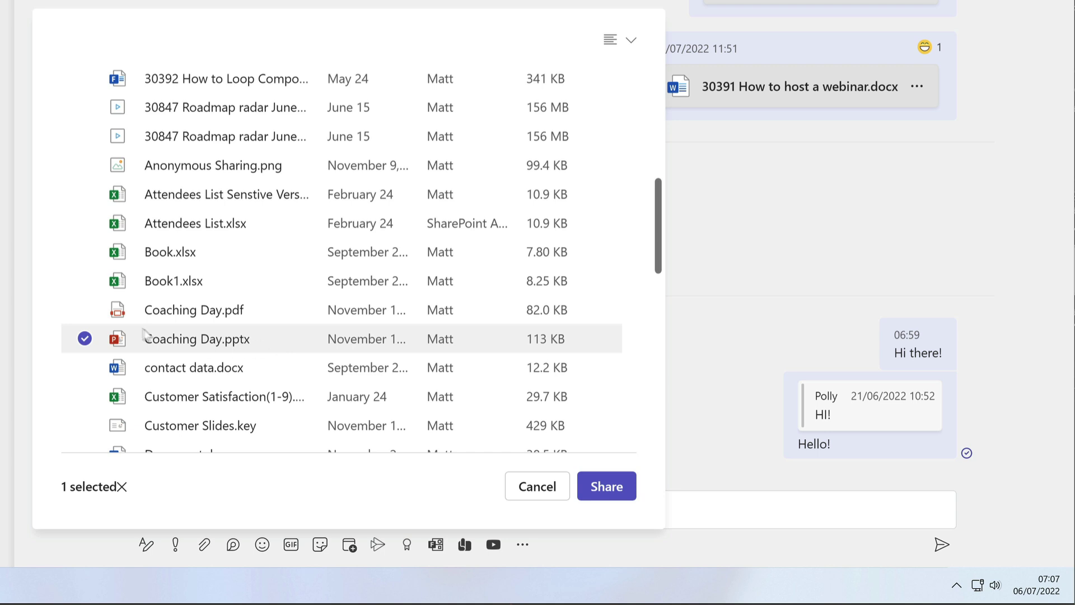
left_click_drag(44, 258, 111, 347)
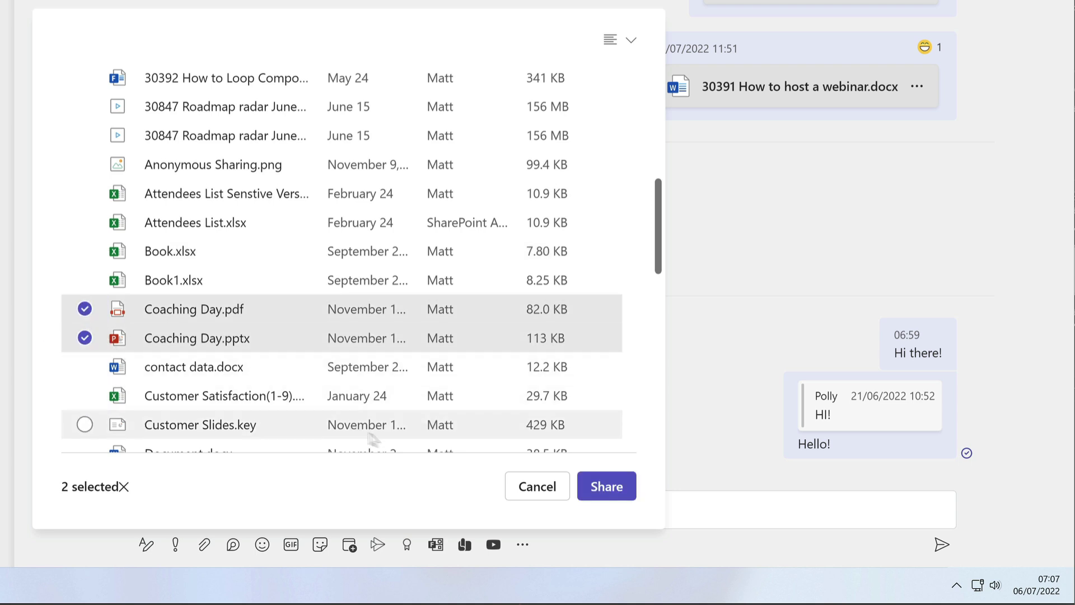
left_click(607, 495)
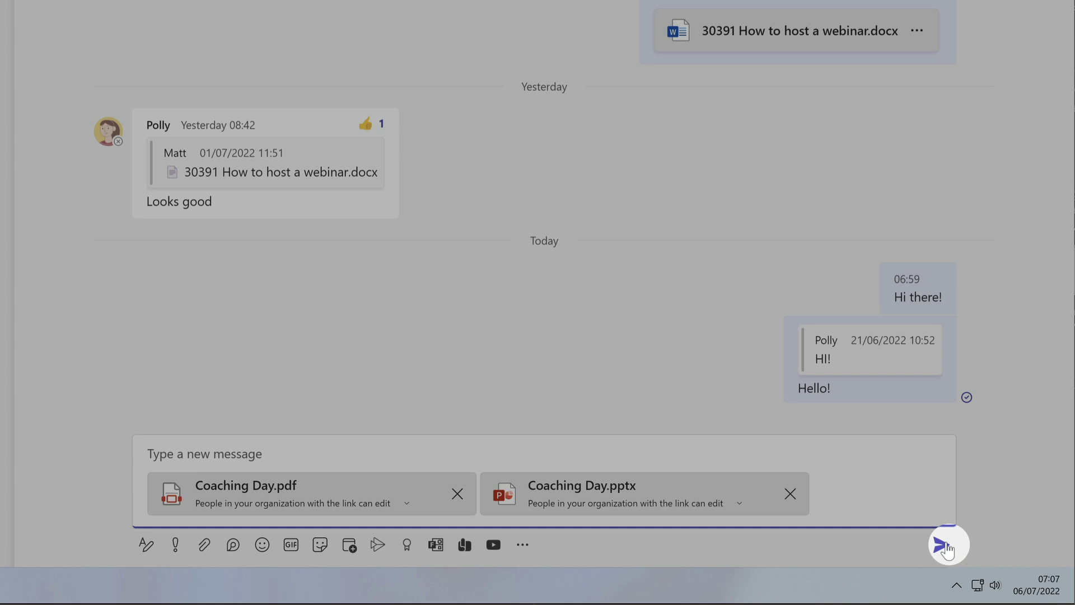
left_click(943, 545)
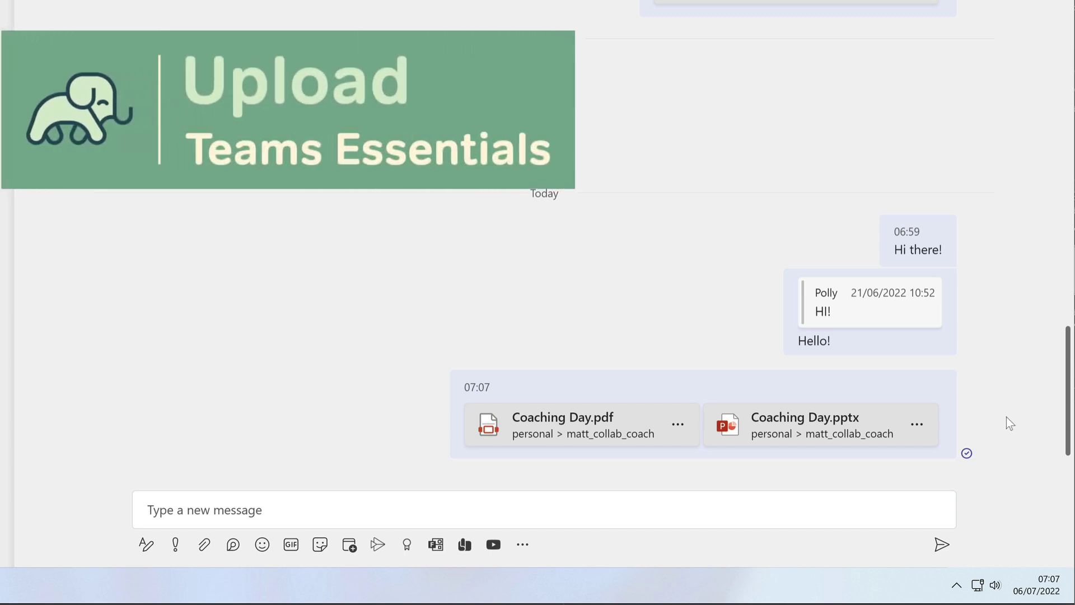
- Upload the Report document from the computer's Desktop folder to the chat and send it
left_click(205, 546)
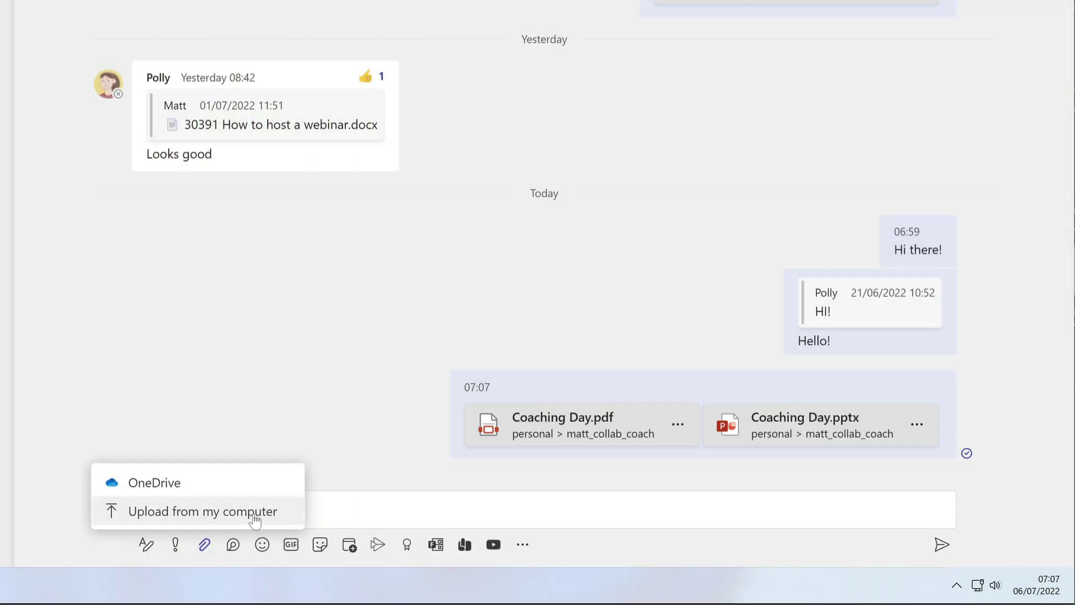
left_click(253, 518)
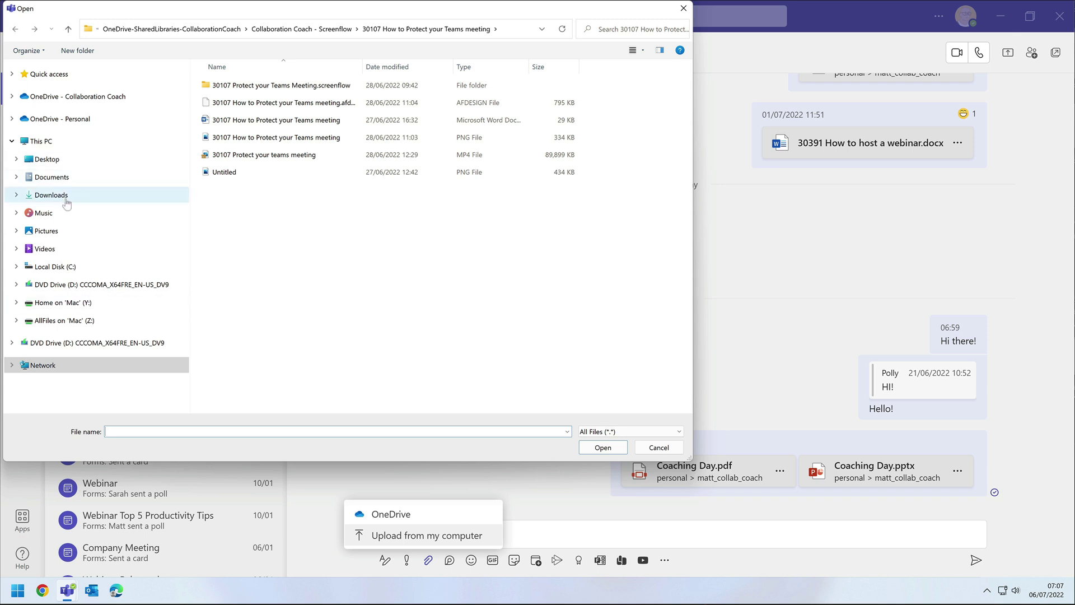
left_click(47, 159)
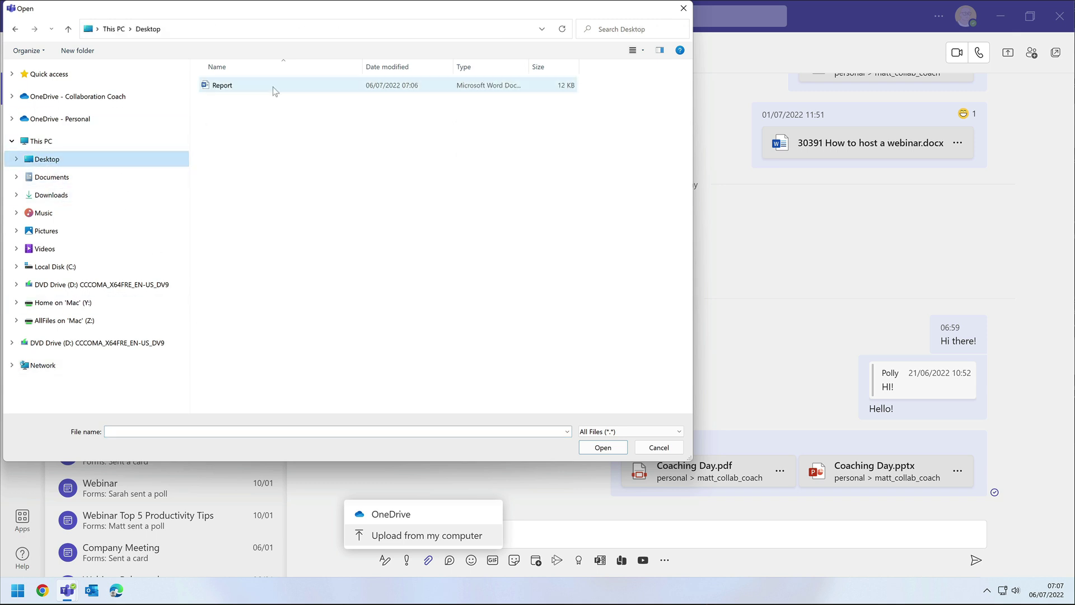
left_click(273, 87)
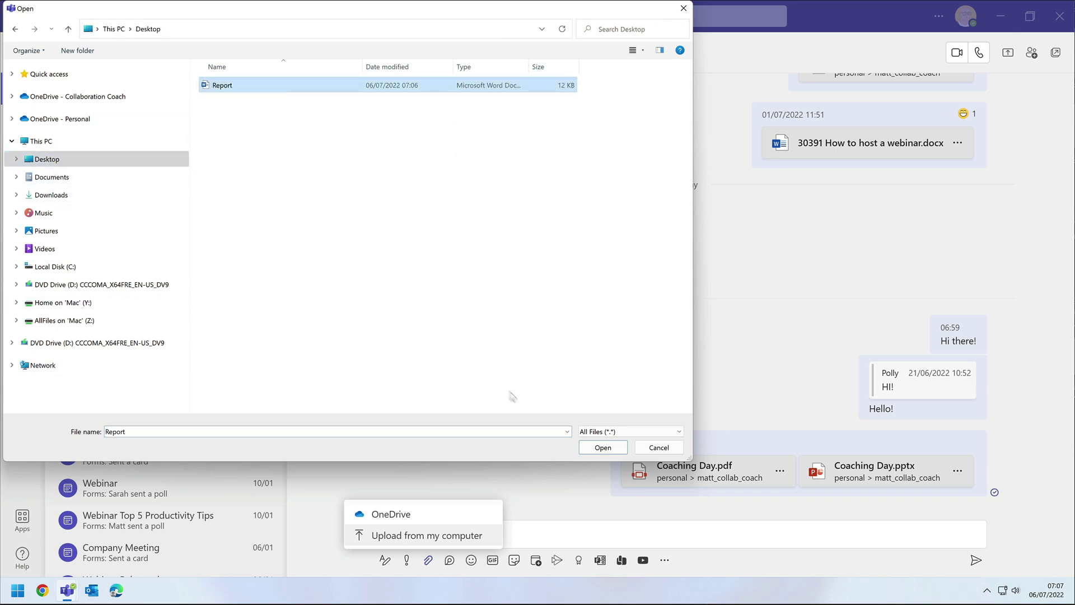
left_click(606, 450)
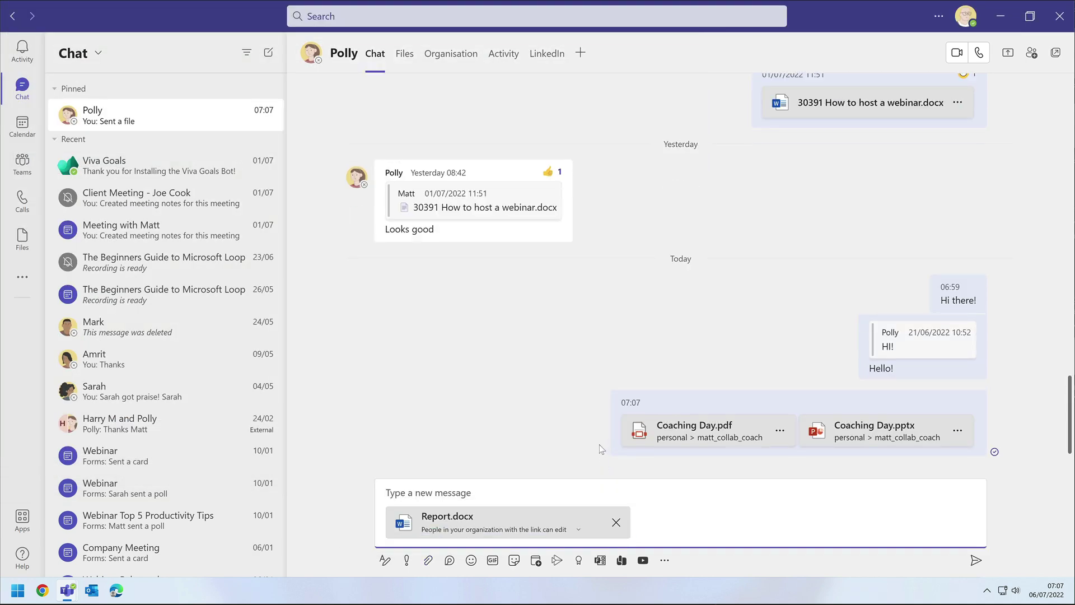
left_click(976, 561)
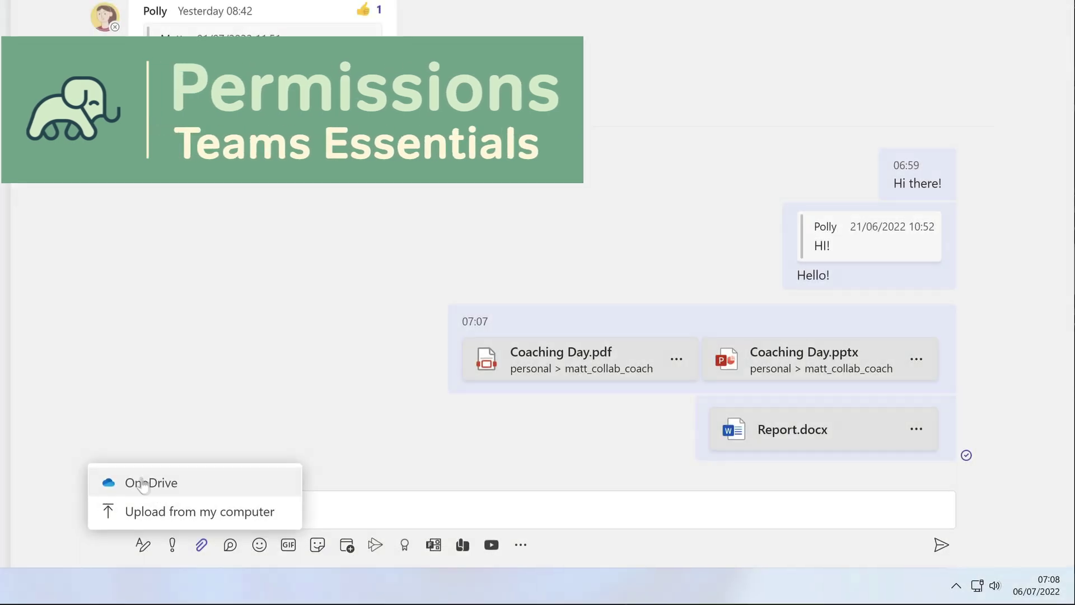
- Attach Coaching Day.pptx from OneDrive to a new chat message without sending it
left_click(144, 483)
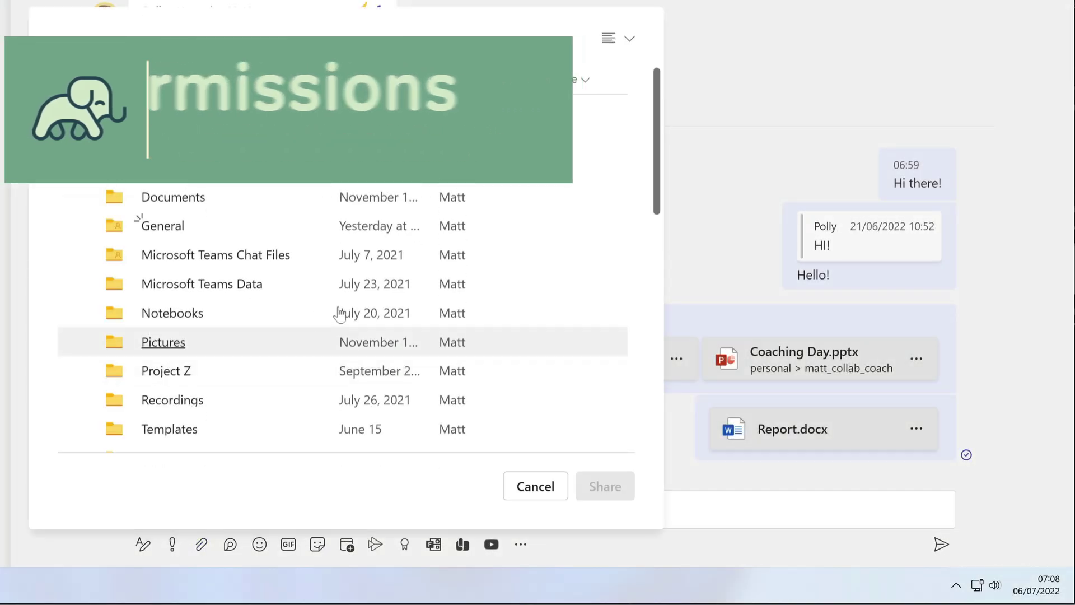
scroll(342, 310, "down", 3)
scroll(344, 307, "down", 6)
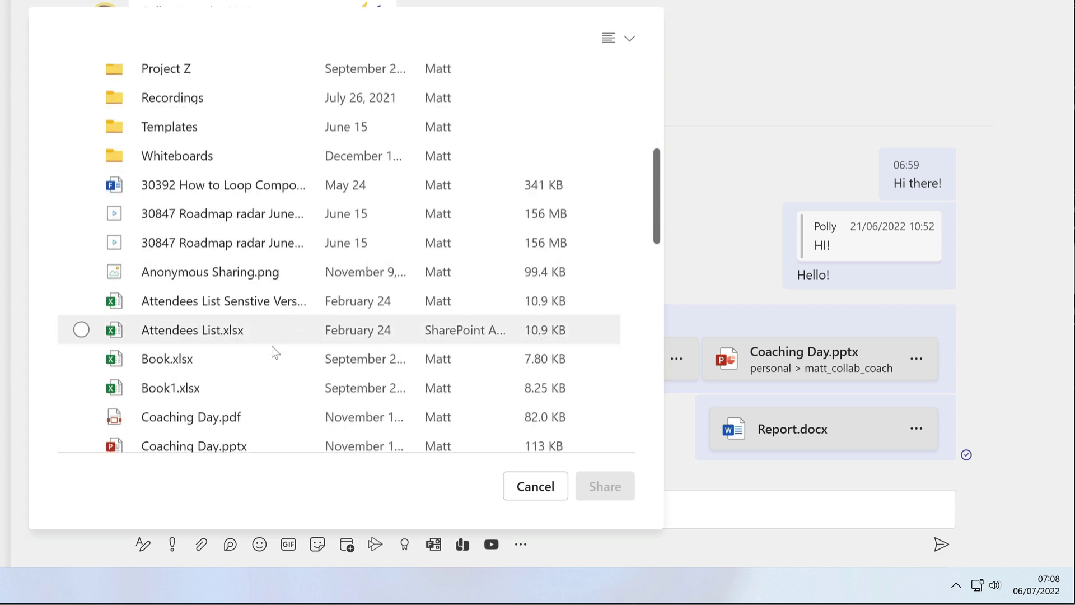
scroll(271, 314, "up", 1)
left_click(273, 221)
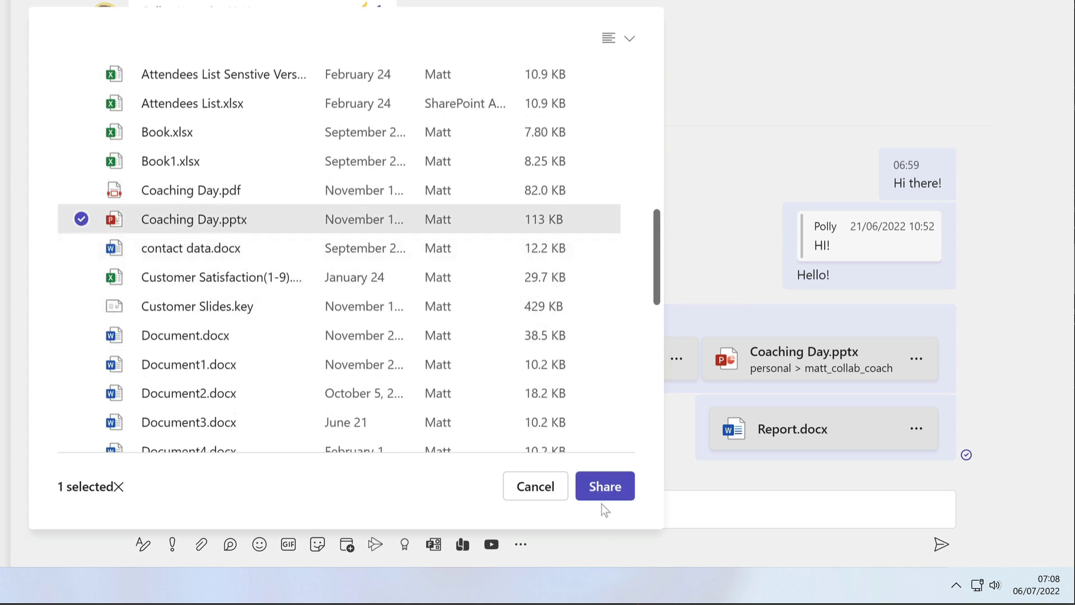
left_click(586, 487)
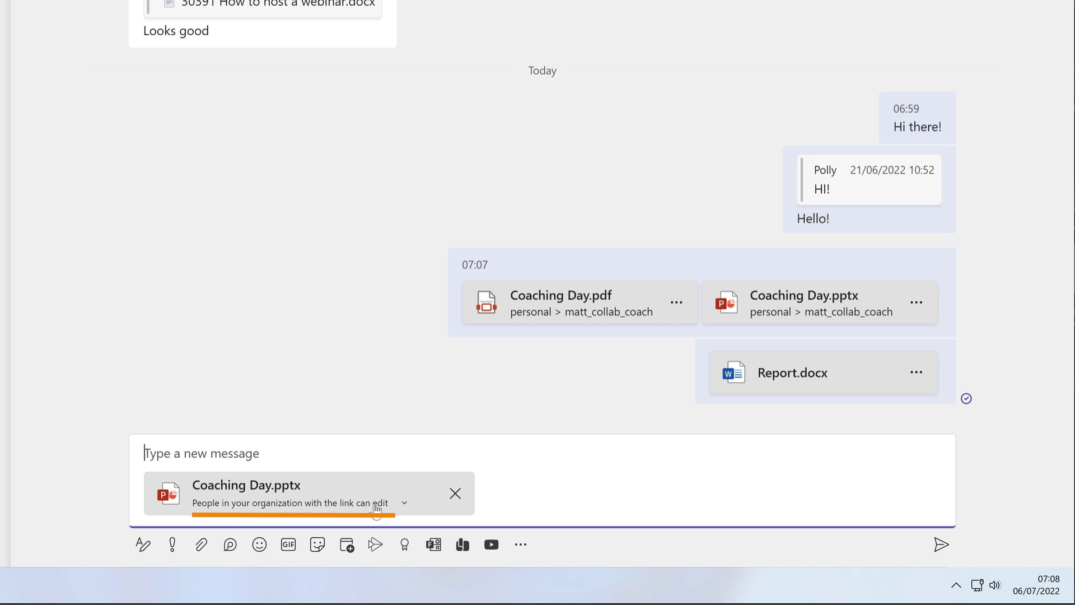
- Set the attached presentation's link to work for people currently in this chat, with editing allowed
left_click(376, 503)
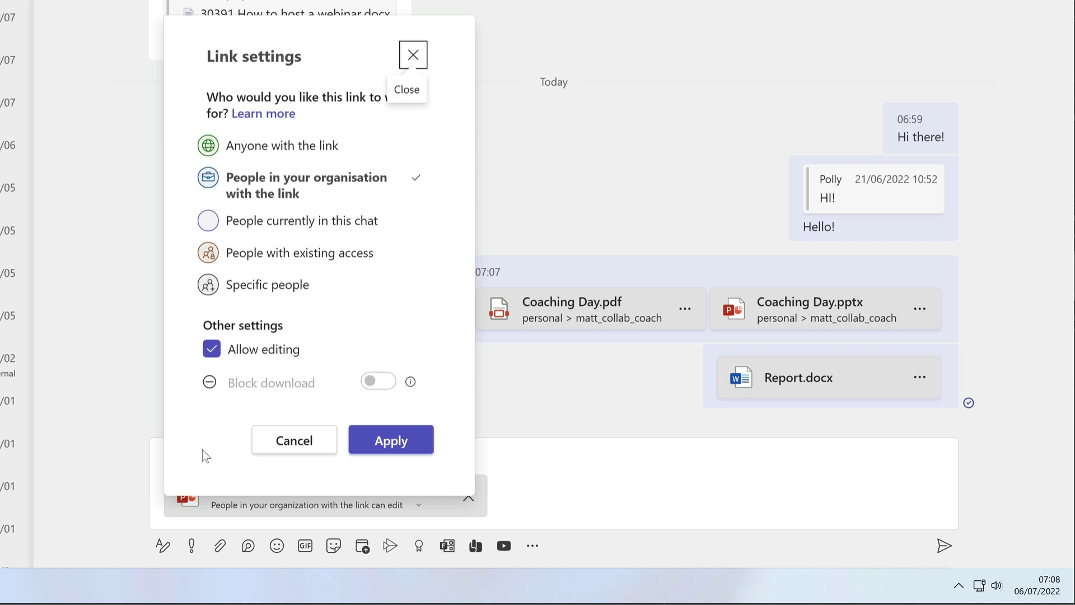
left_click(362, 225)
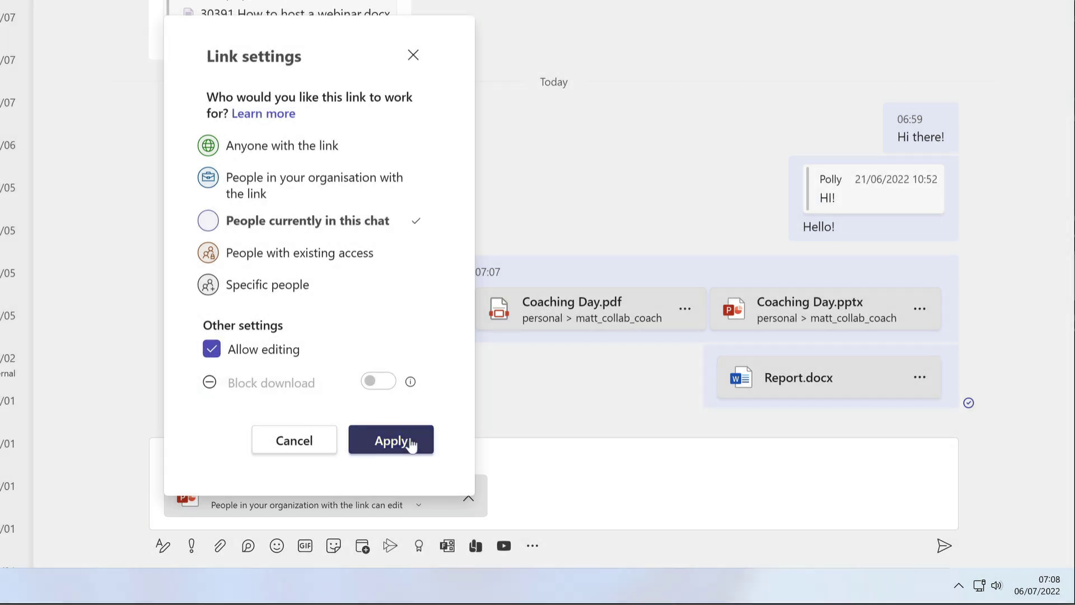
left_click(386, 441)
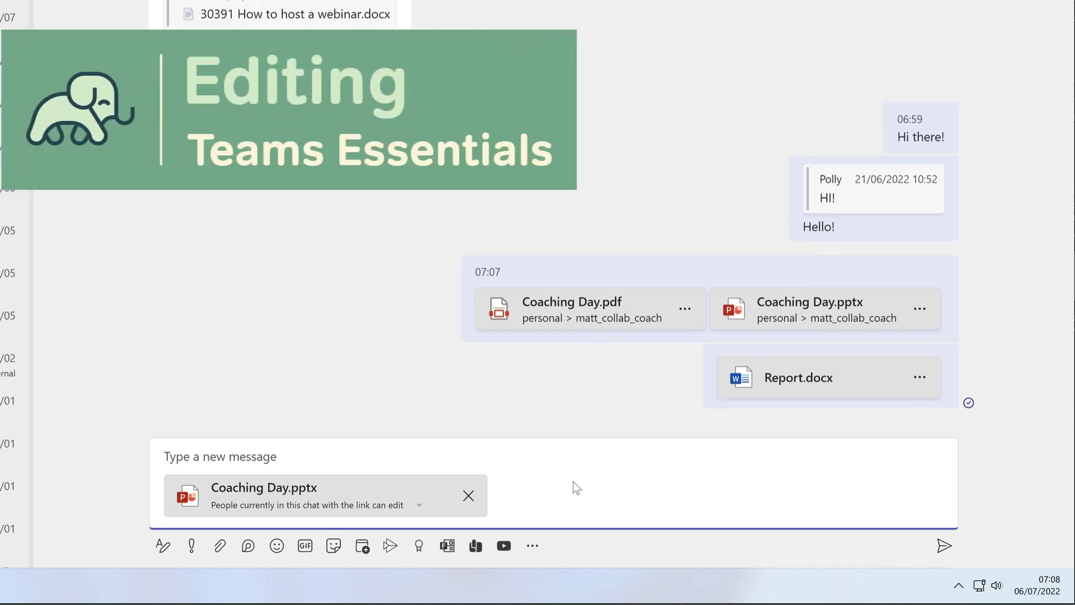
- Add a thumbs-up reaction to the sent message with the two Coaching Day files and open its Coaching Day.pptx
mouse_move(930, 272)
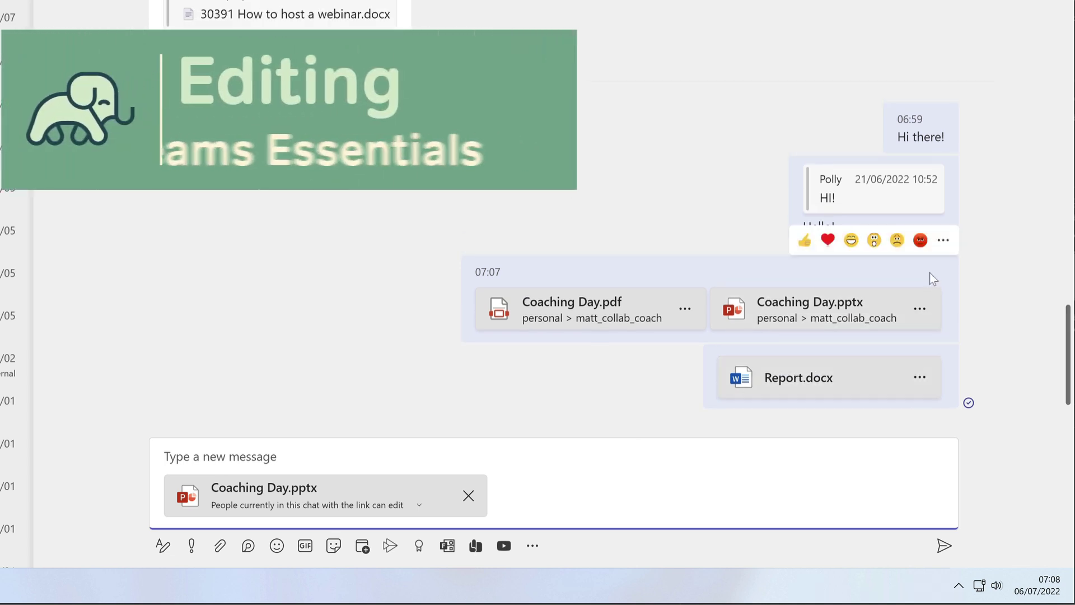
left_click(807, 241)
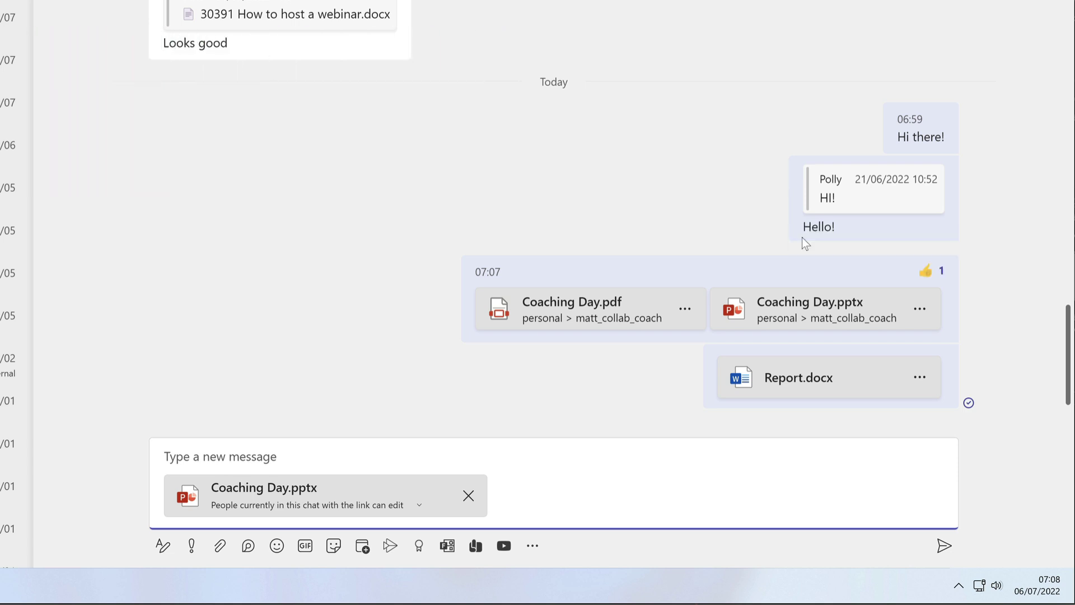
left_click(812, 319)
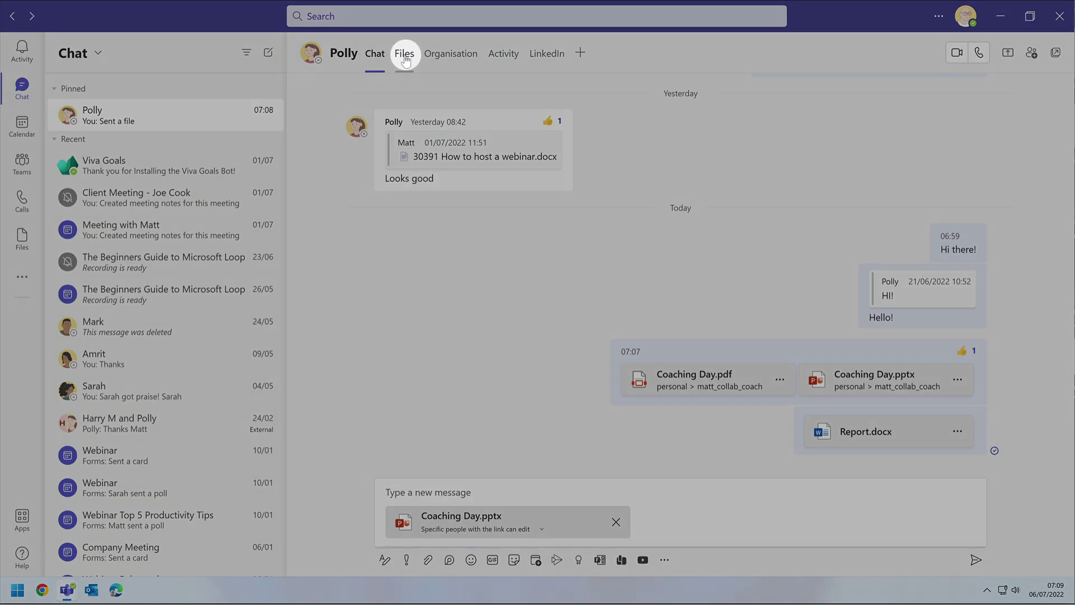
- Open the list of files shared in this chat and show the available actions for Coaching Day.pdf
left_click(405, 59)
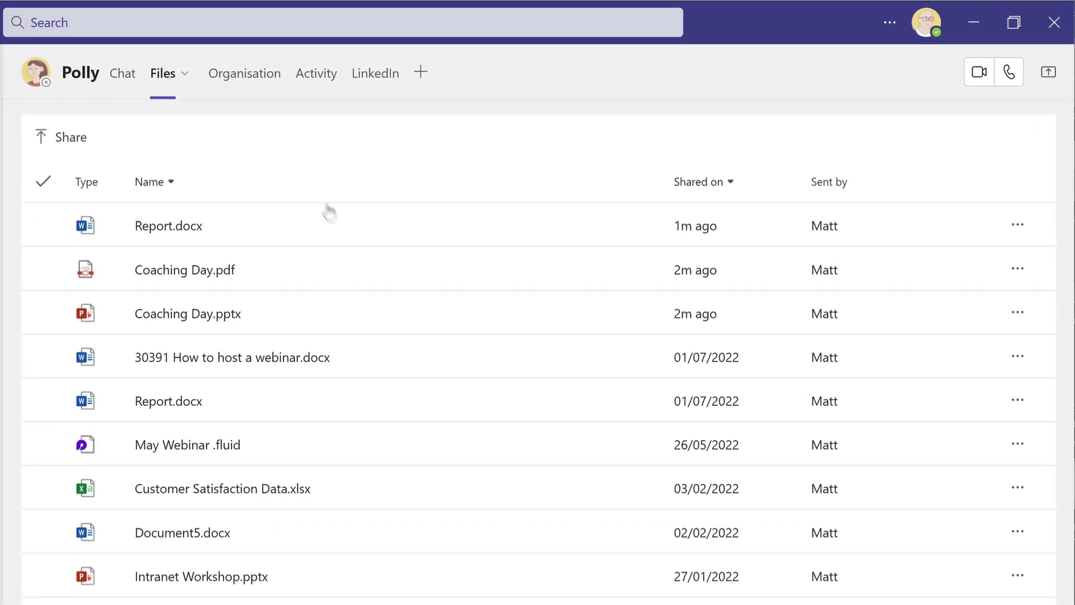
left_click(347, 267)
right_click(344, 267)
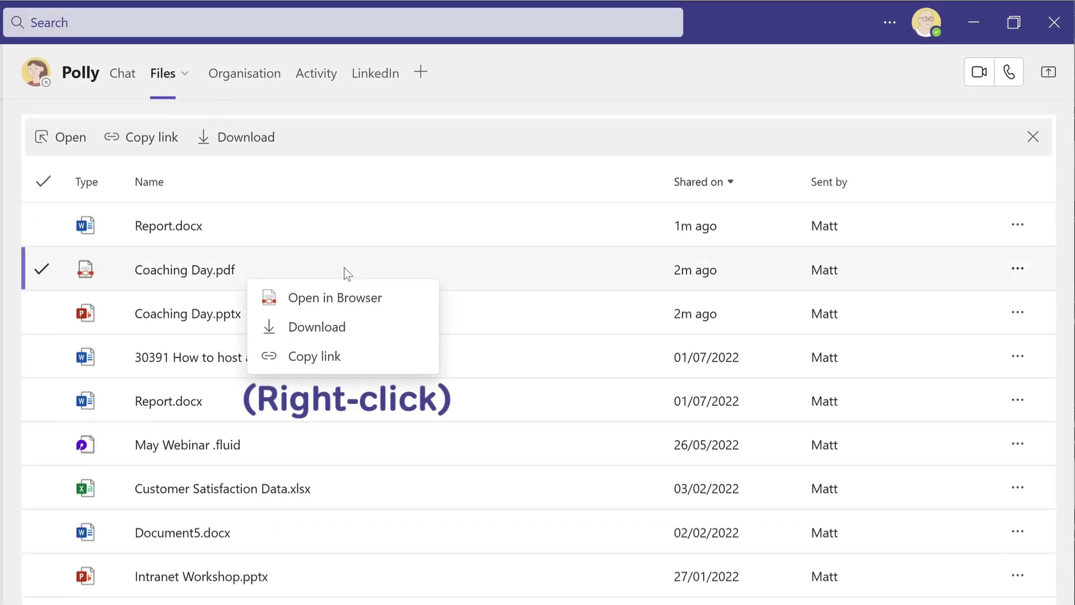
- Copy the sharing link to Coaching Day.pptx from the chat's shared files
left_click(485, 329)
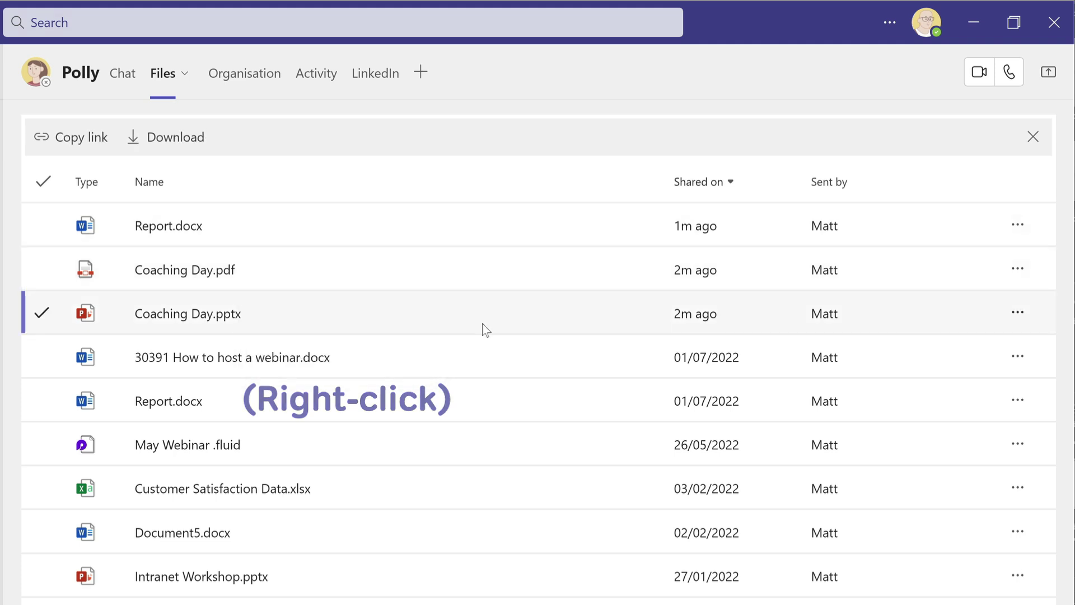
right_click(485, 328)
mouse_move(487, 359)
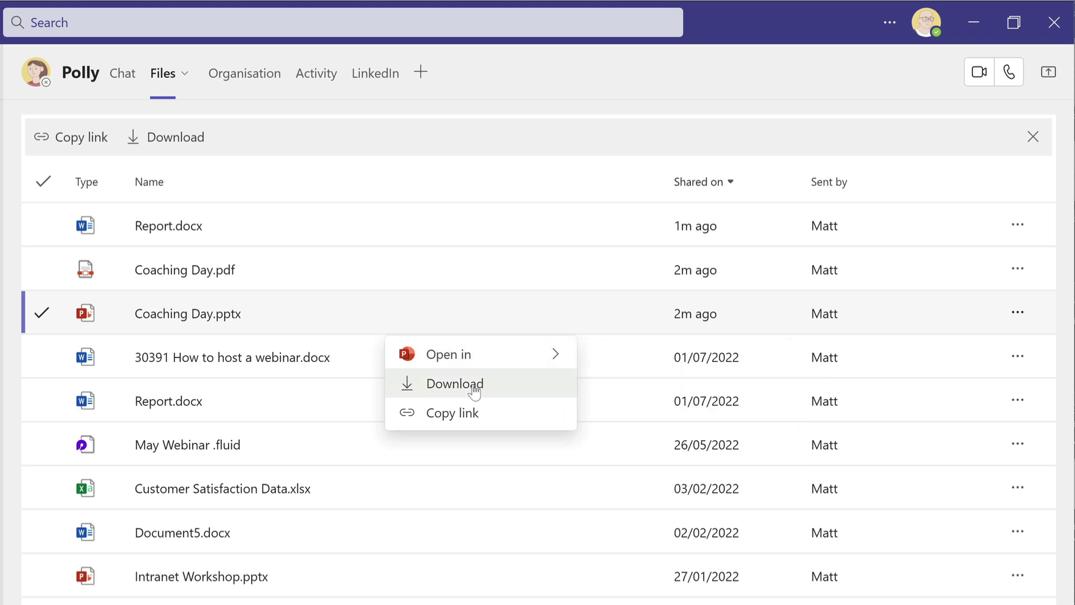
left_click(453, 413)
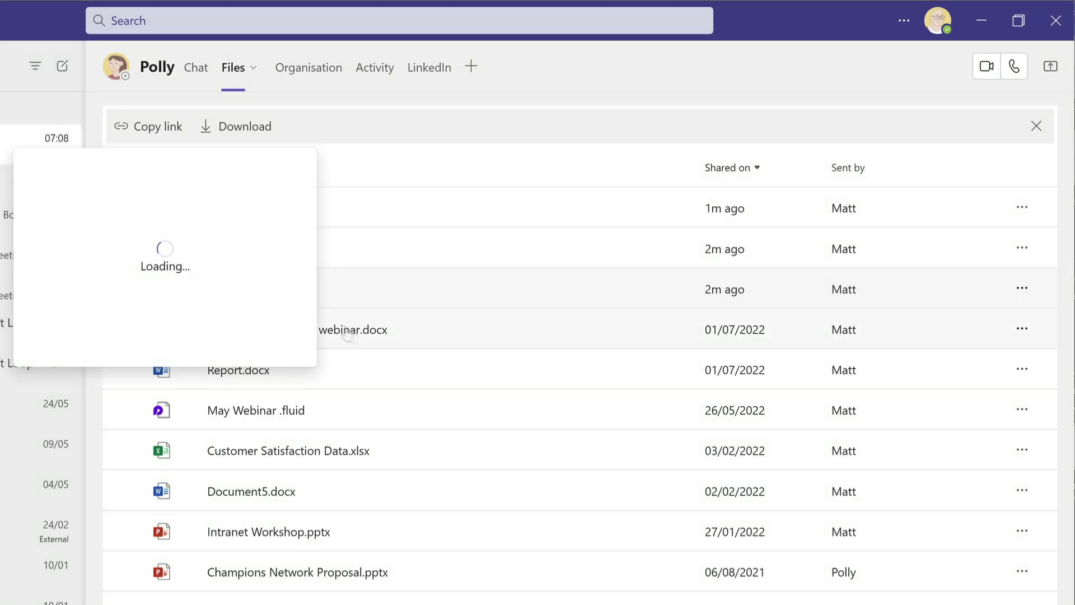
left_click(272, 326)
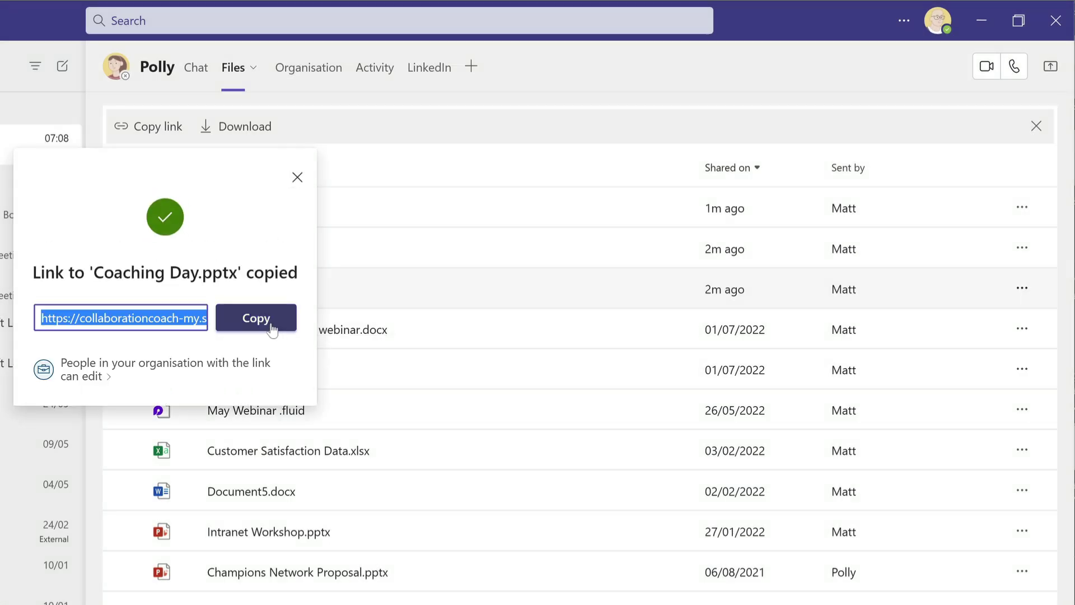